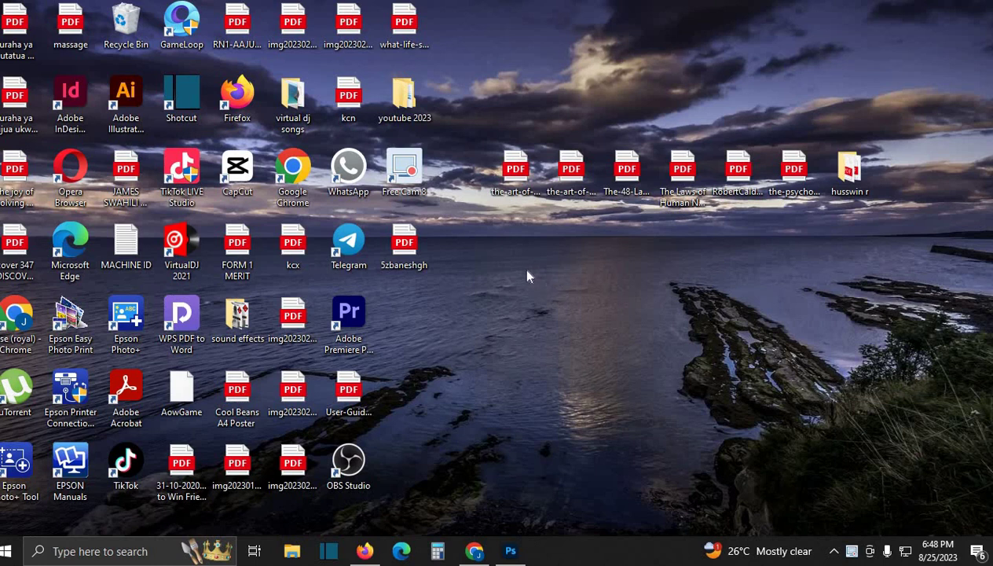
Step: Open Chrome with the signed-in profile and reach the e-Citizen login page via an 'ecitizen login' search
double_click(288, 191)
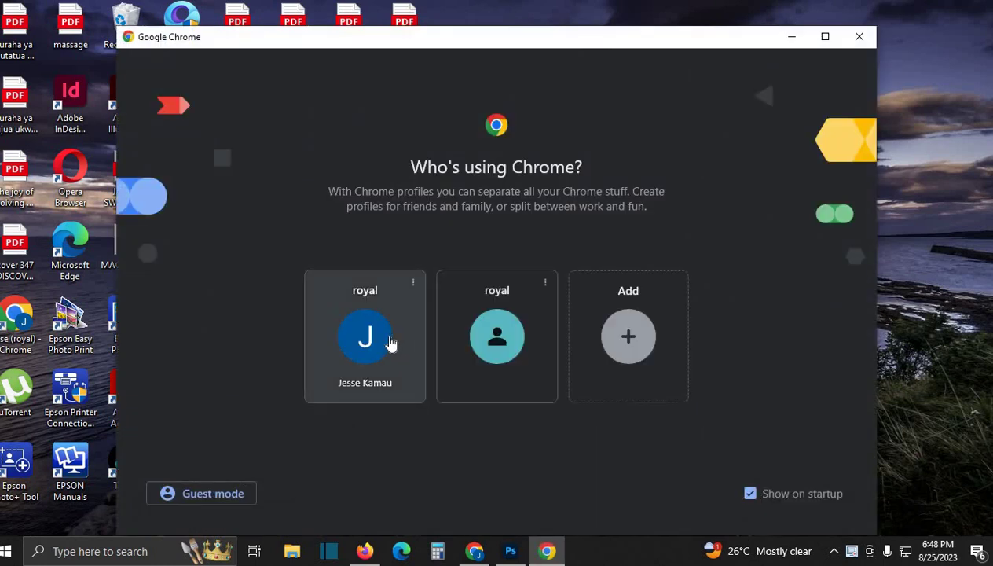
click(389, 340)
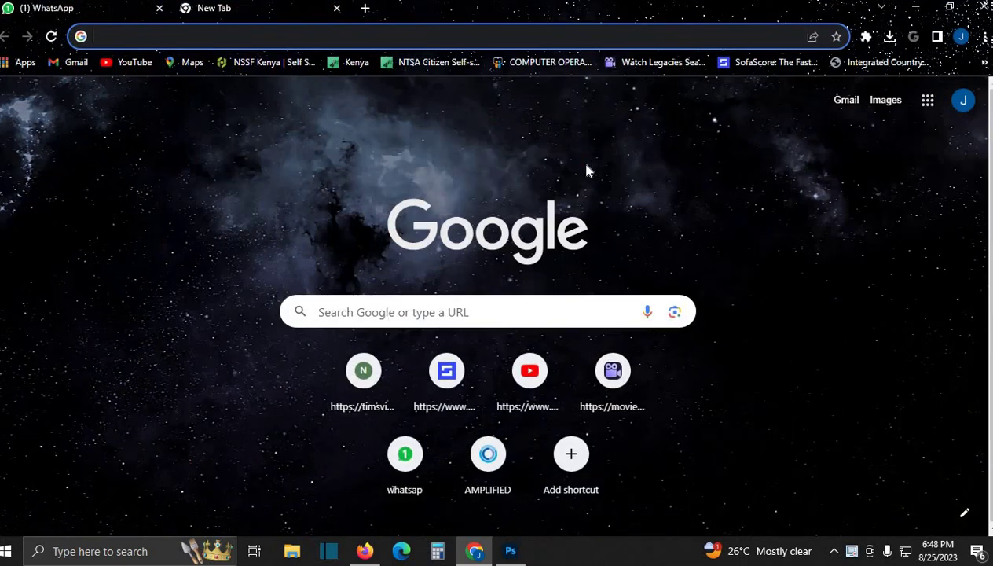
click(406, 37)
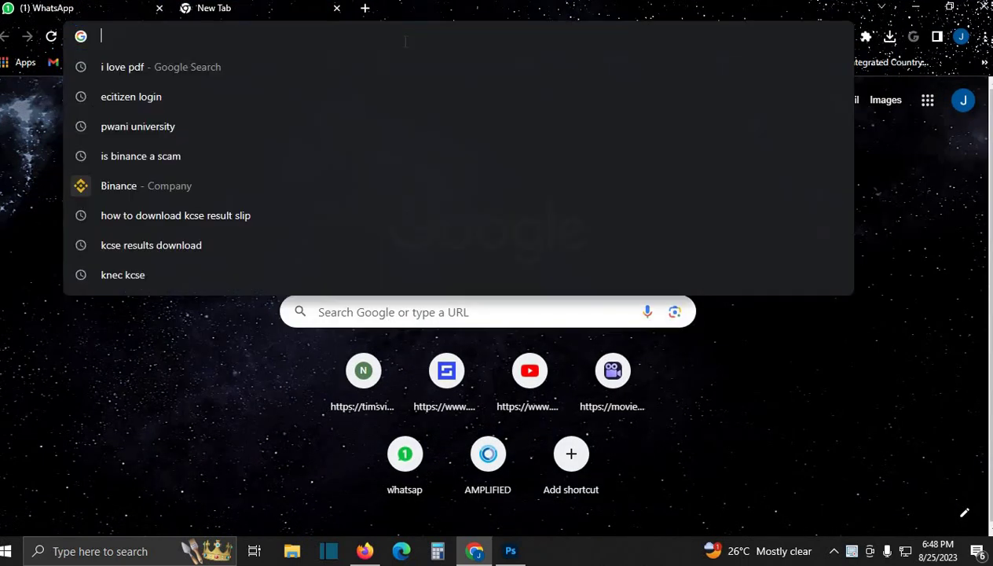
click(142, 101)
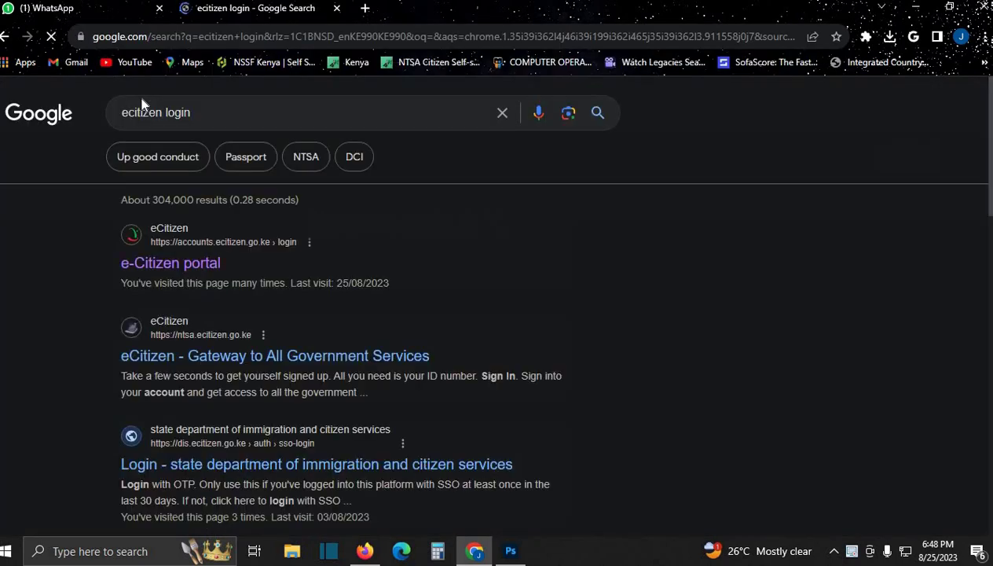
click(199, 267)
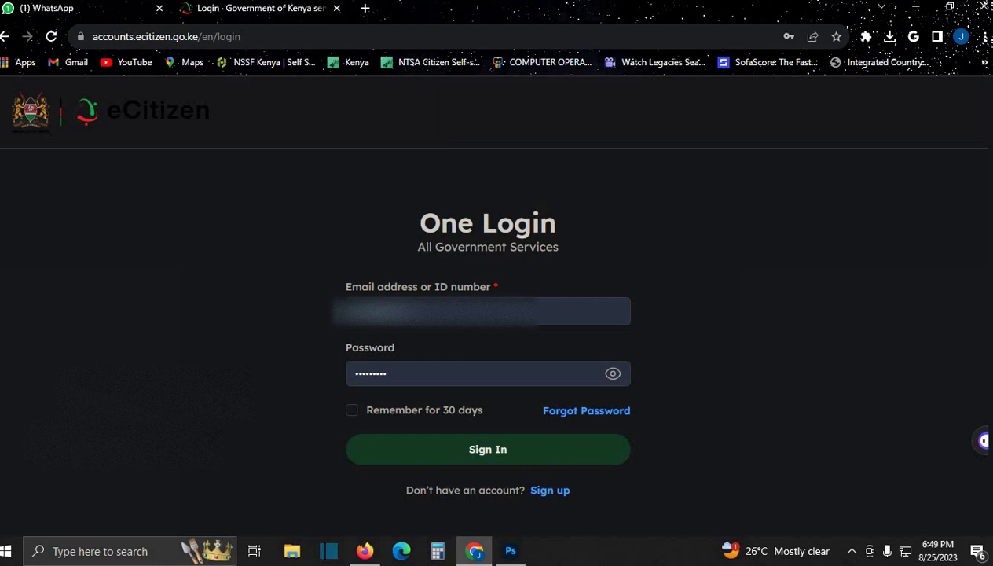
Step: Replace the autofilled password with the account password and sign in to eCitizen
click(395, 311)
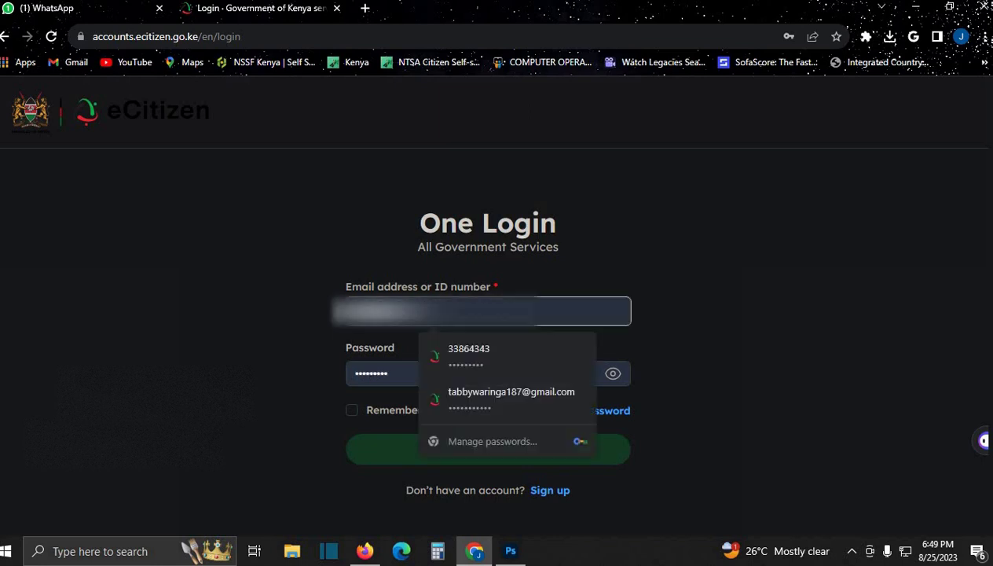
click(392, 371)
key(BackSpace)
key(BackSpace)
key(BackSpace)
key(BackSpace)
key(BackSpace)
key(BackSpace)
key(BackSpace)
key(BackSpace)
key(BackSpace)
text(3)
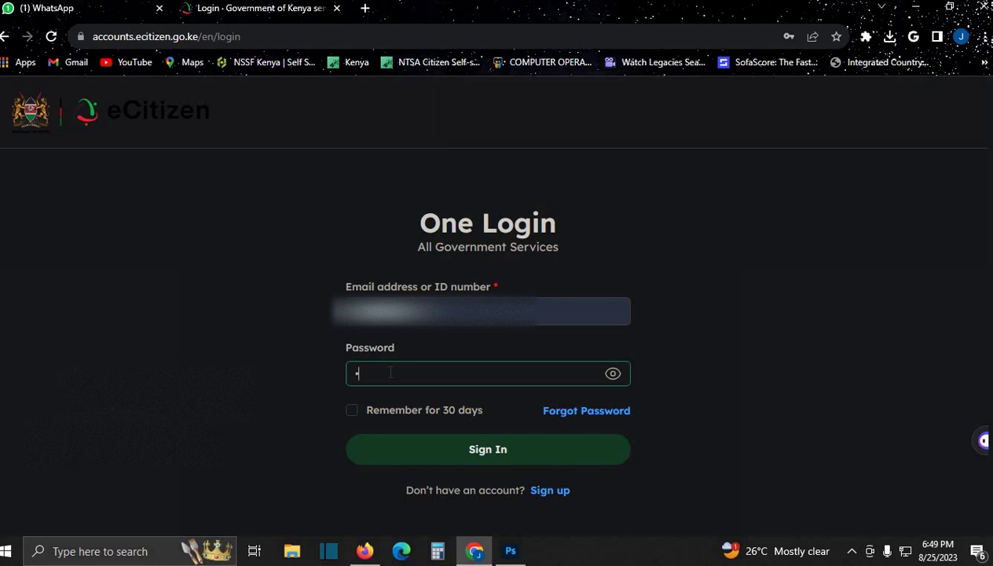
text(*********)
click(439, 461)
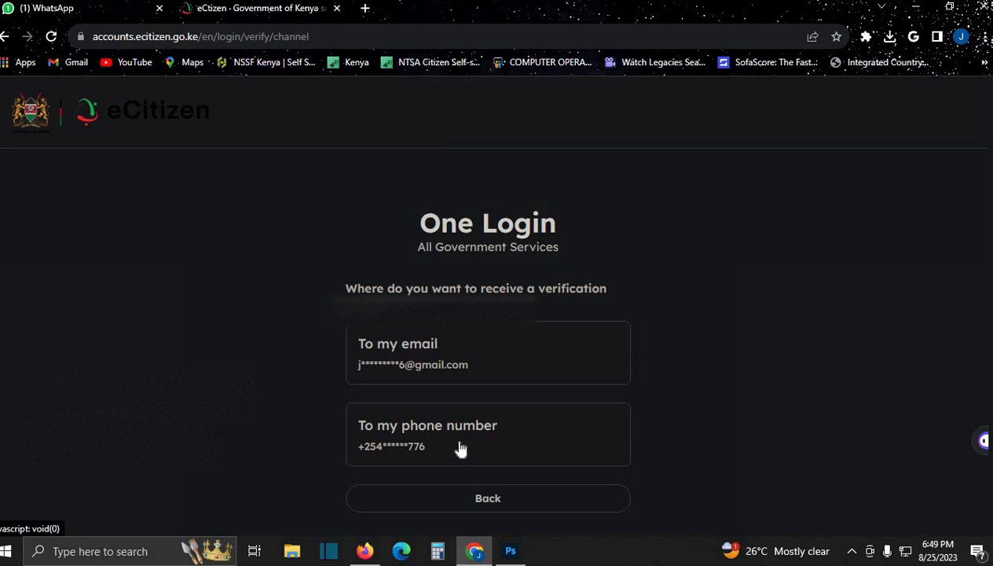
Step: Have the verification code sent to the phone, enter the received one-time code, and submit it
click(407, 437)
key(Down)
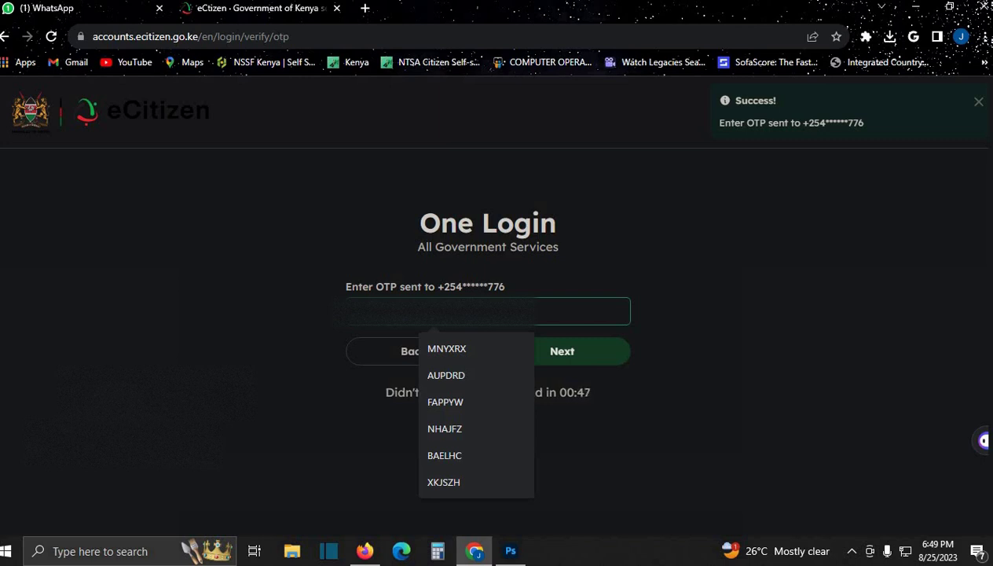
text(A2)
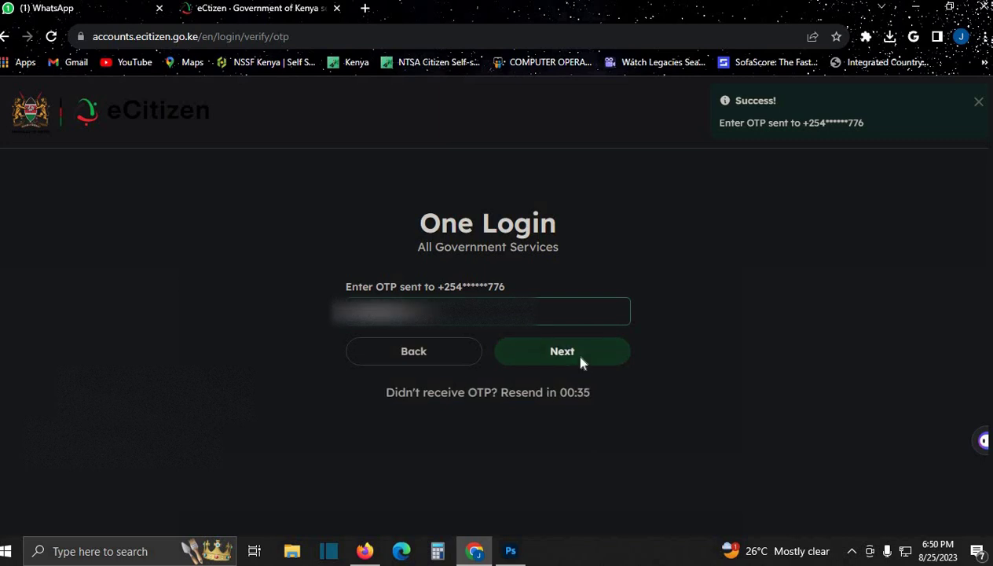
click(580, 362)
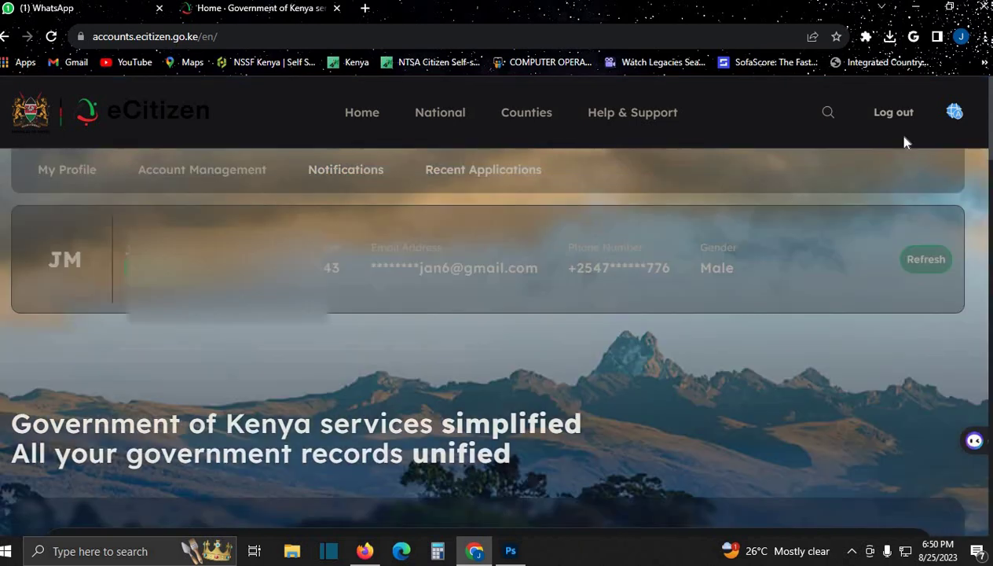
Step: On Chrome's Extensions page, toggle Dark Reader off and back on, then return to the eCitizen tab
click(987, 39)
mouse_move(817, 196)
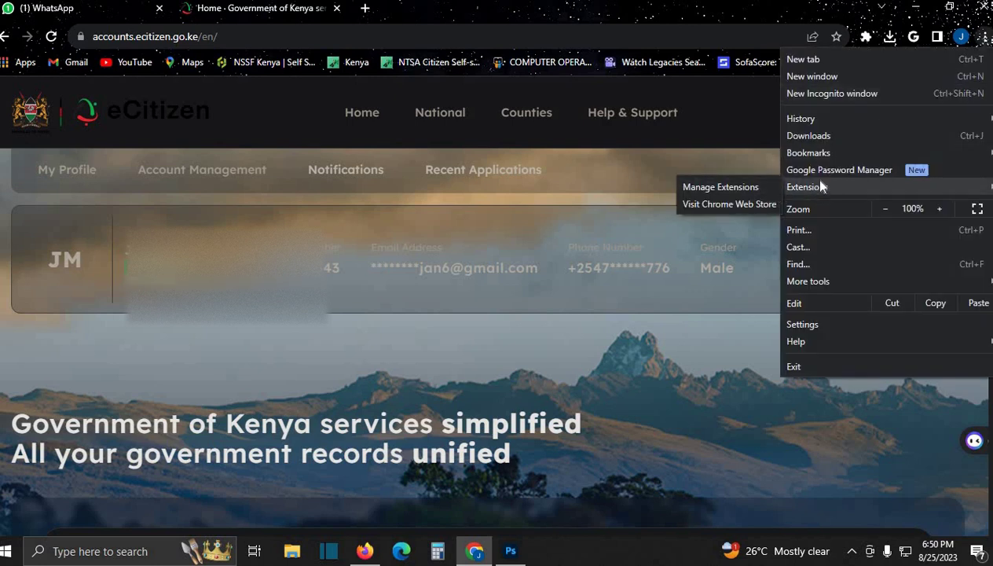
click(719, 187)
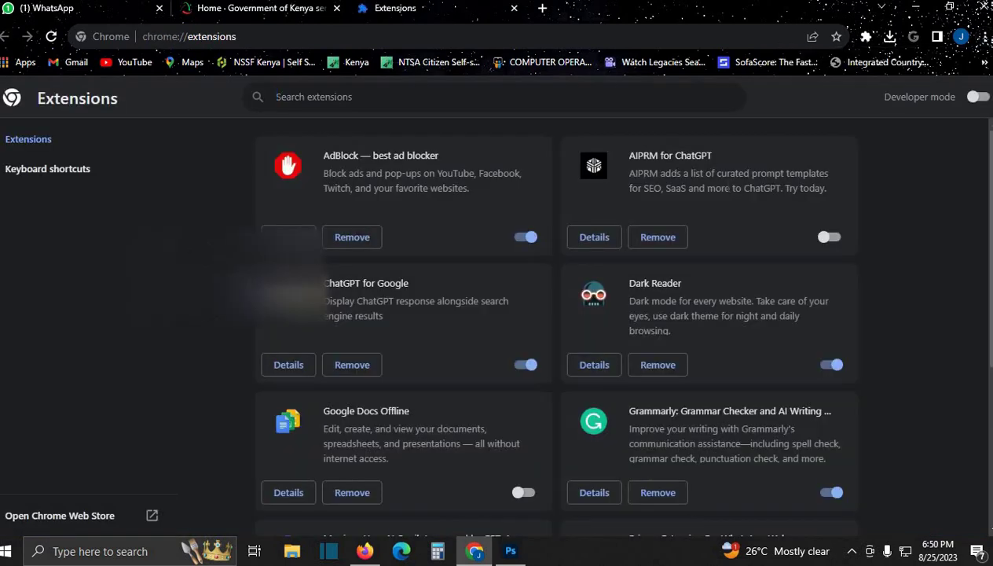
scroll(437, 322, down, 2)
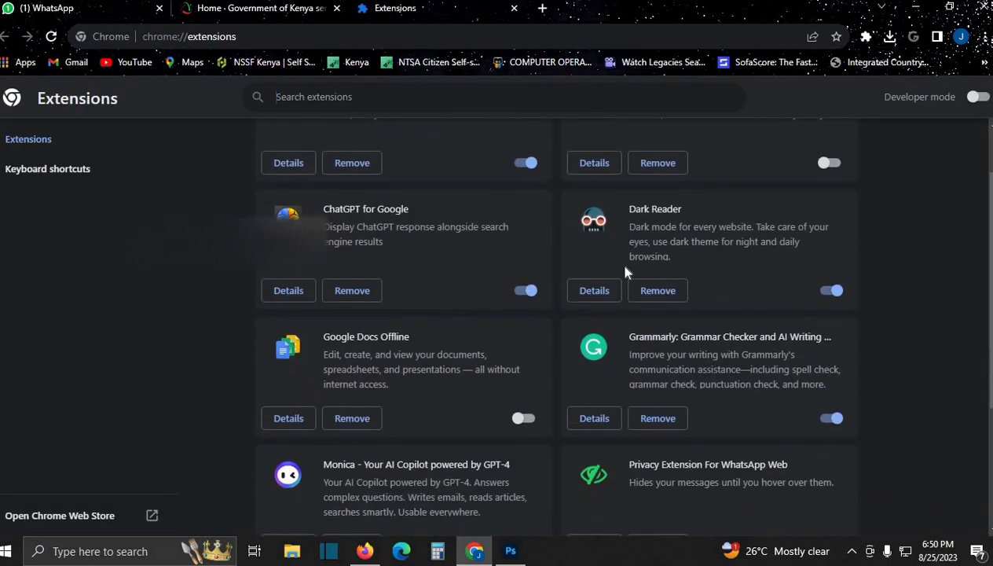
click(831, 292)
click(830, 292)
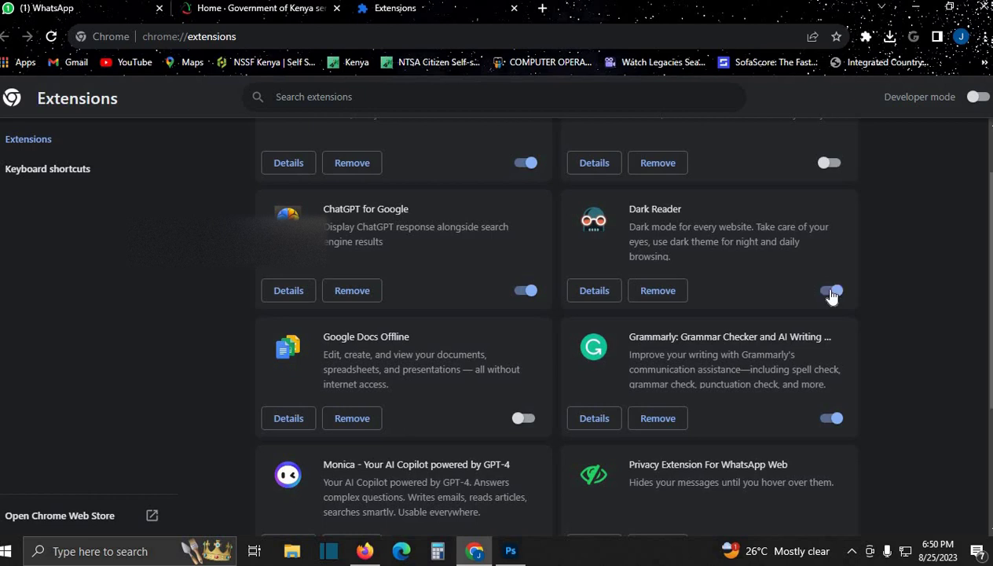
click(237, 9)
Step: Scroll down through the eCitizen agencies and the DCI portal's Login with OTP page
scroll(262, 315, down, 6)
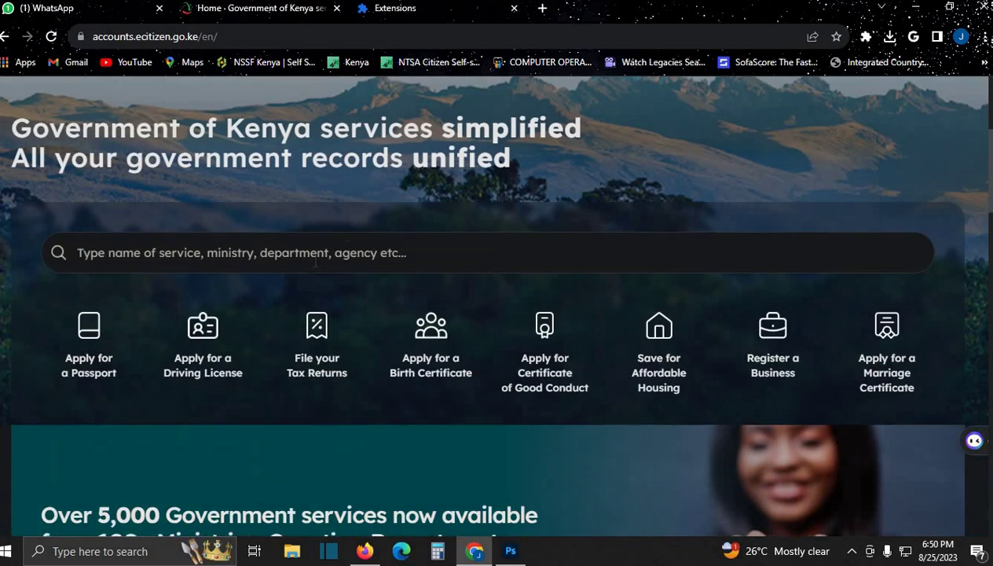
scroll(348, 240, down, 4)
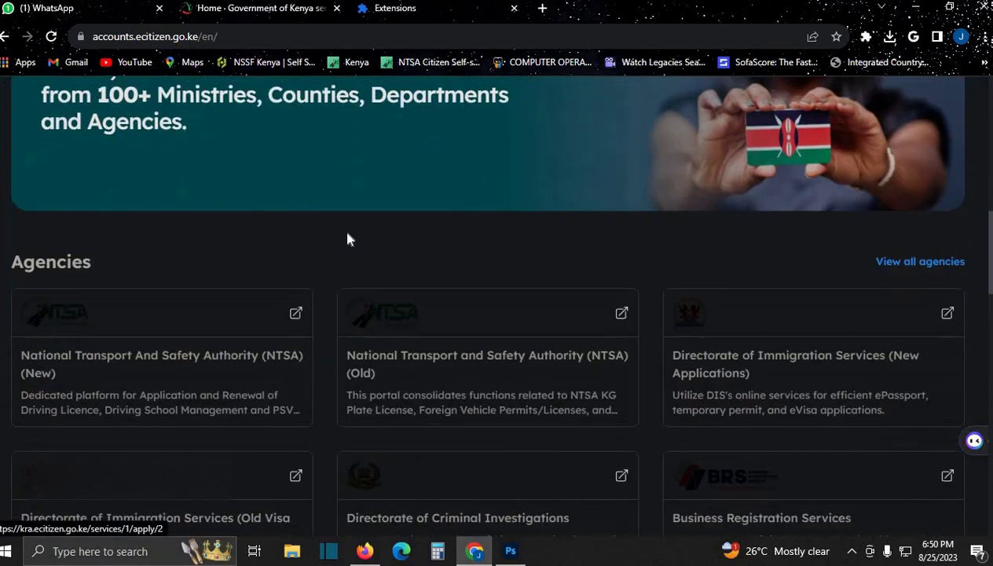
scroll(349, 240, down, 3)
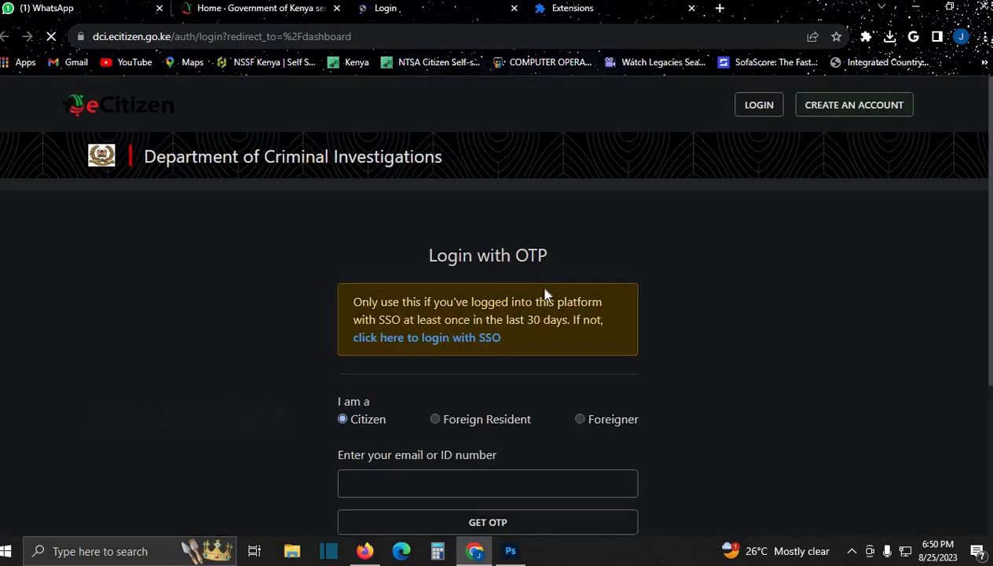
scroll(546, 295, down, 2)
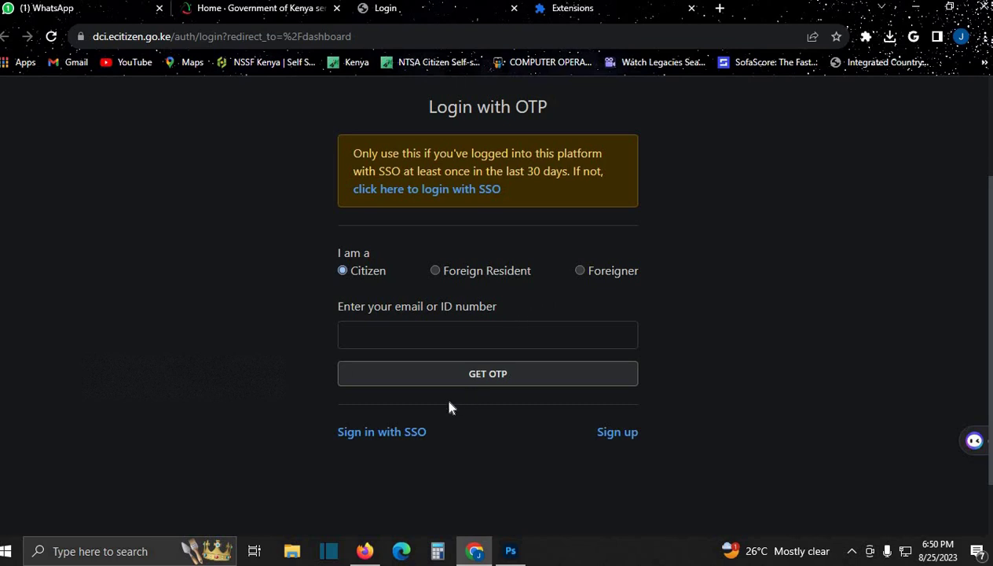
Step: Sign in to the DCI portal using eCitizen SSO and confirm the eCitizen account
click(398, 437)
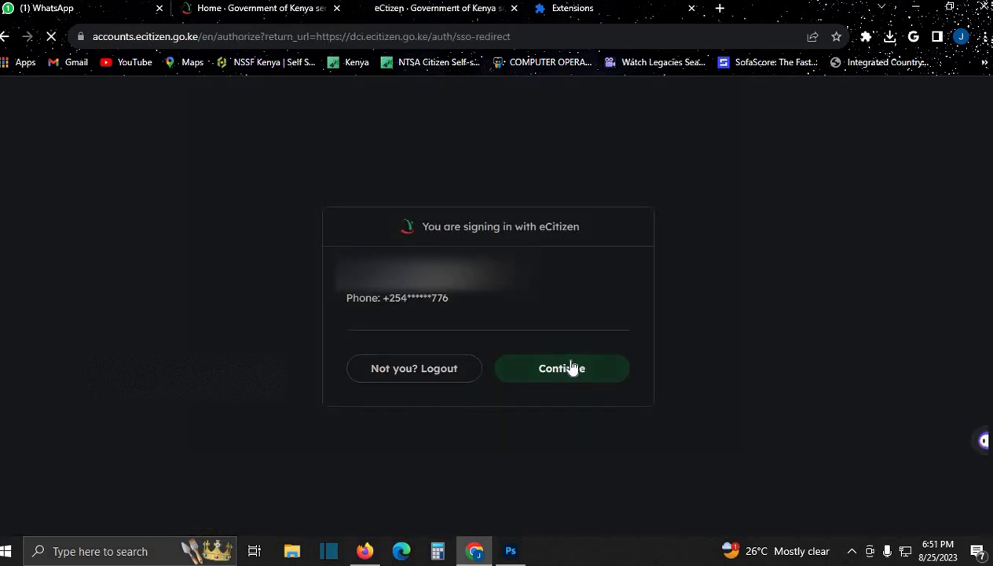
click(572, 368)
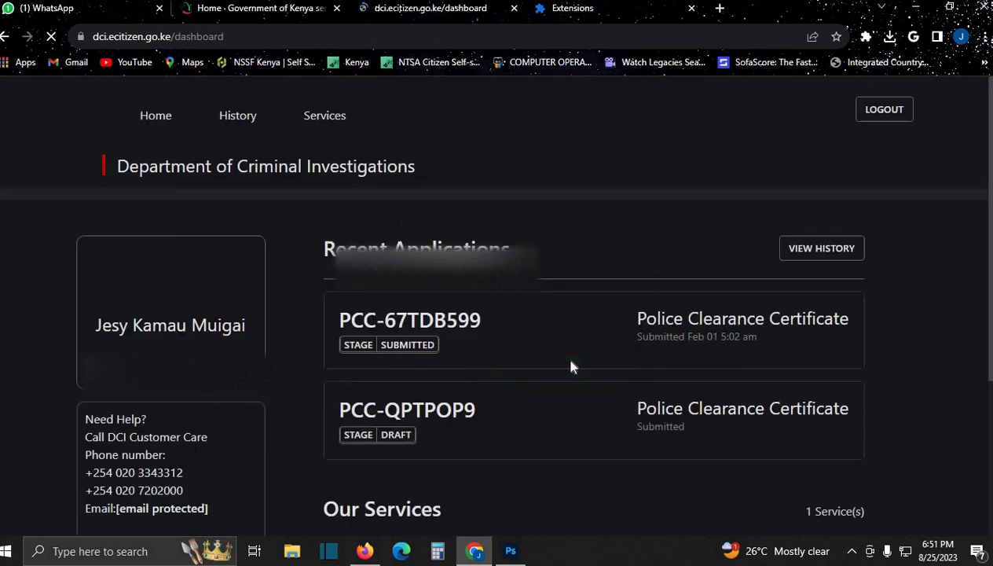
scroll(572, 367, down, 2)
scroll(574, 341, down, 1)
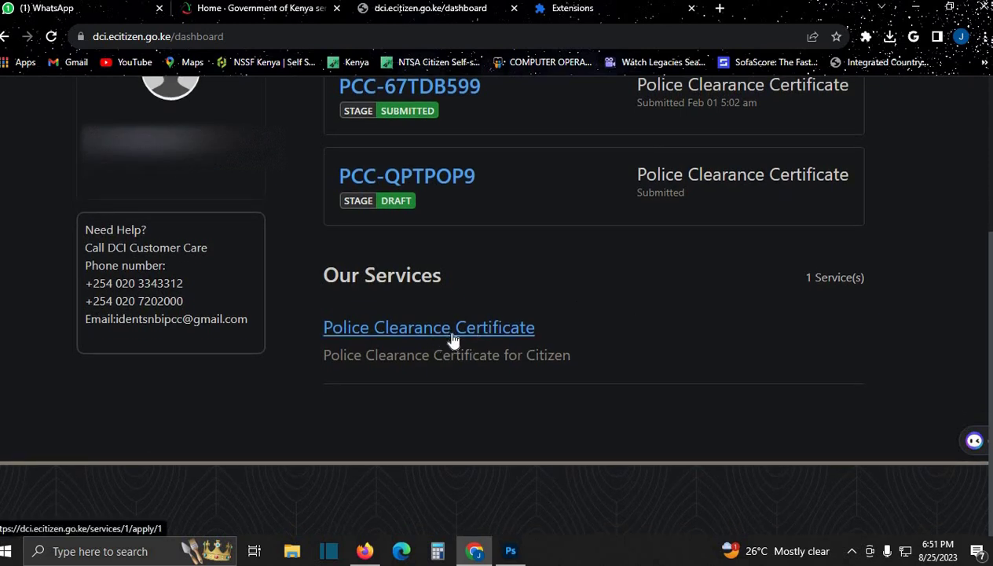
Step: Start a Police Clearance Certificate application with owner set to 'Your Application' and continue
click(460, 335)
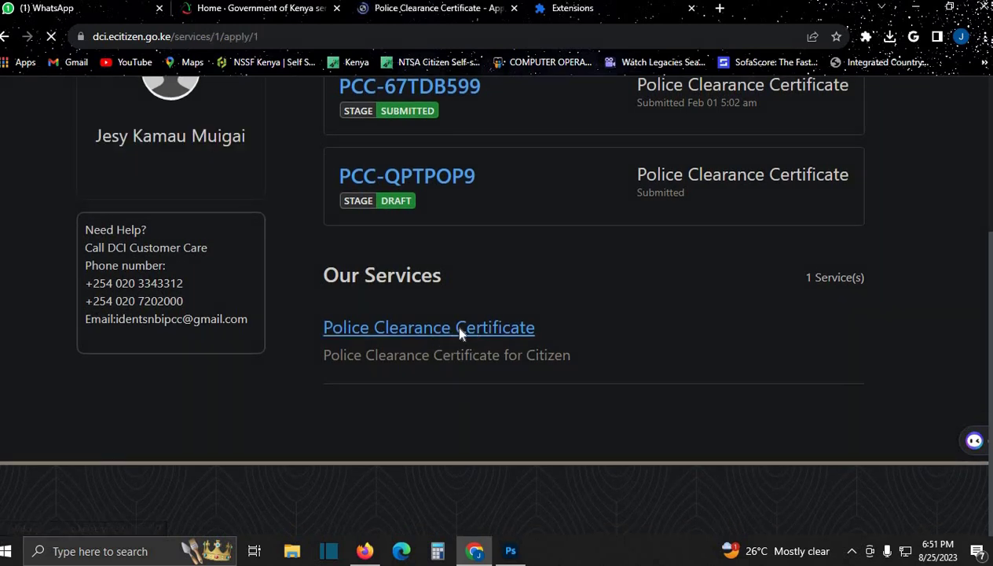
scroll(471, 330, down, 2)
click(243, 330)
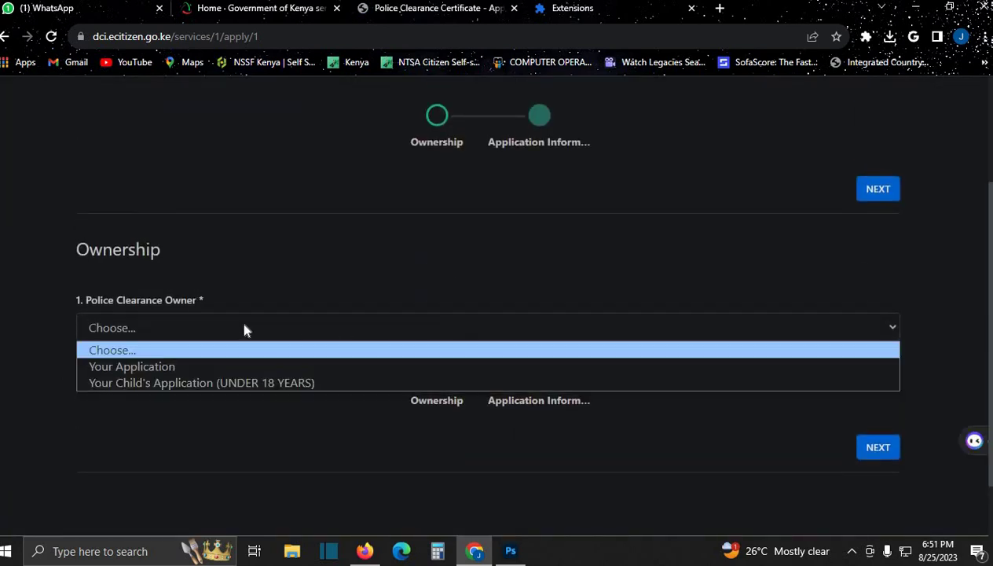
click(154, 369)
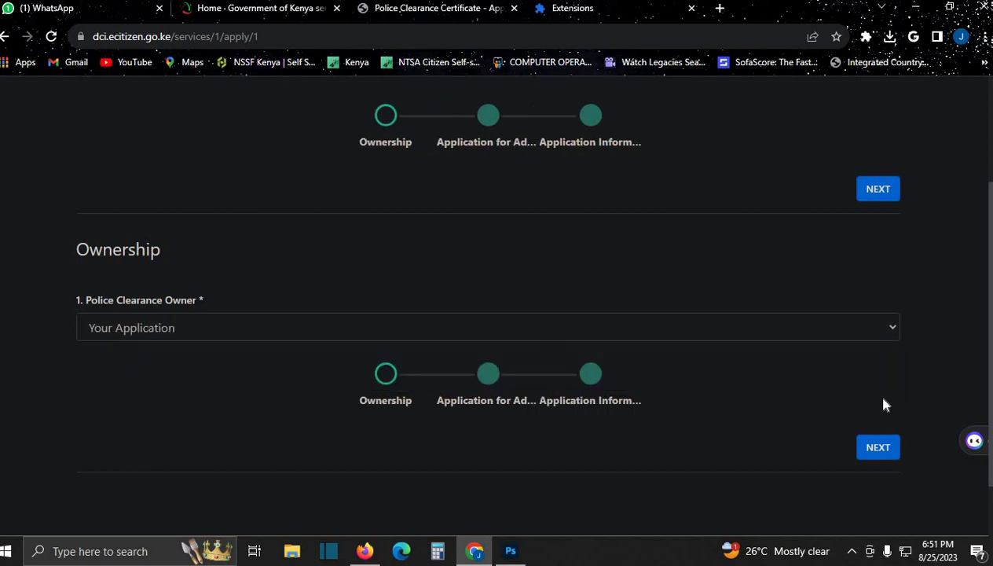
click(874, 448)
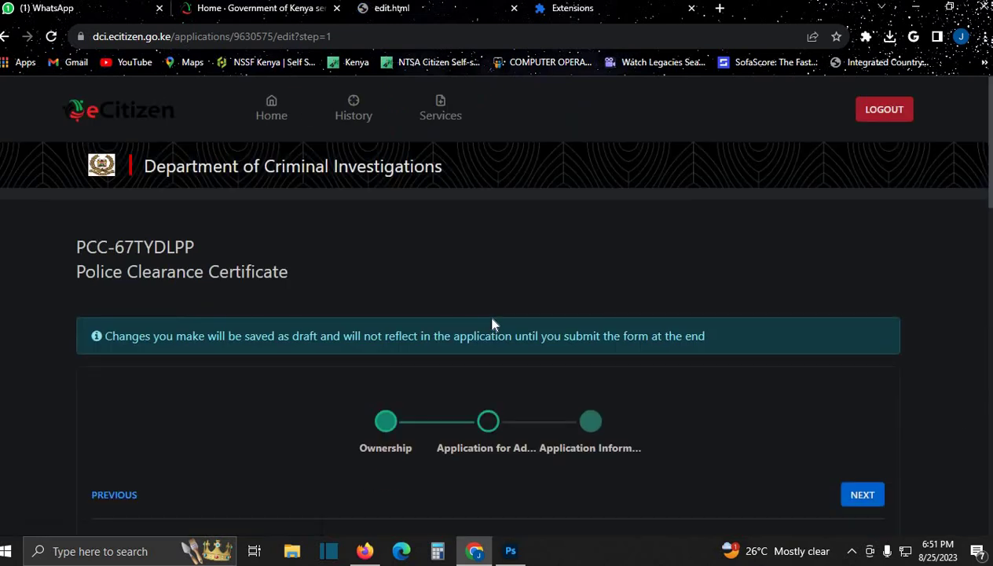
scroll(472, 314, down, 2)
scroll(430, 294, down, 2)
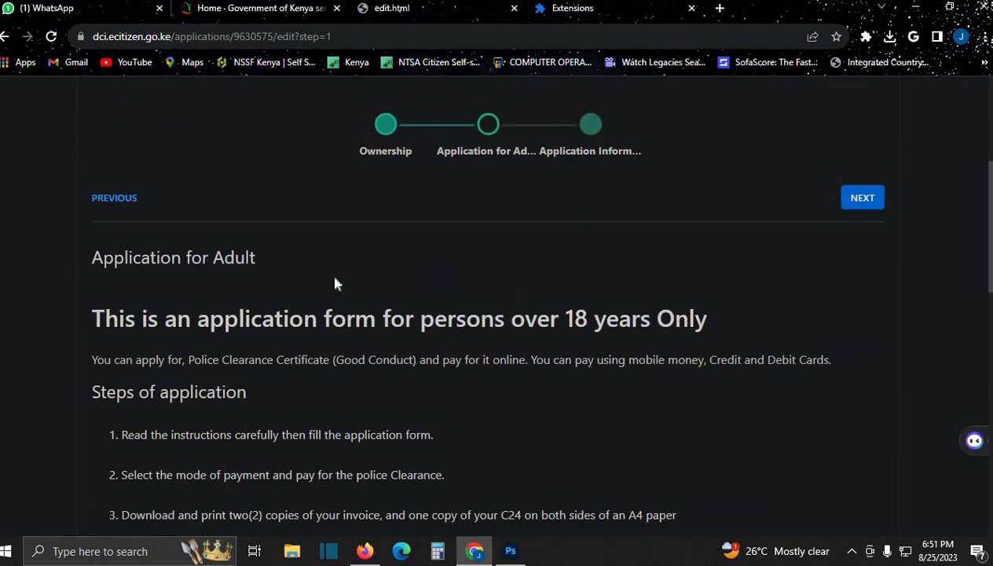
scroll(335, 282, down, 3)
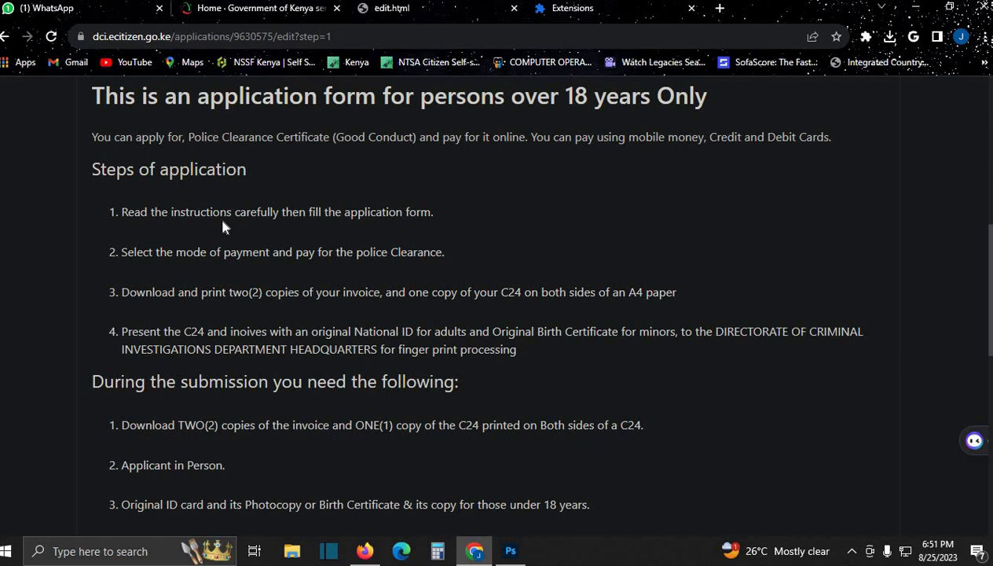
scroll(223, 226, down, 2)
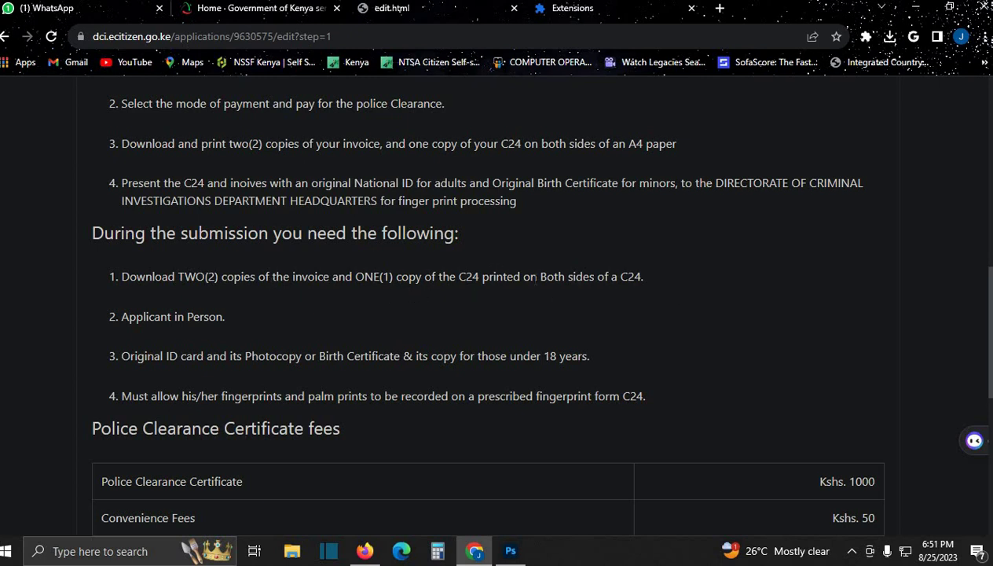
scroll(503, 277, down, 1)
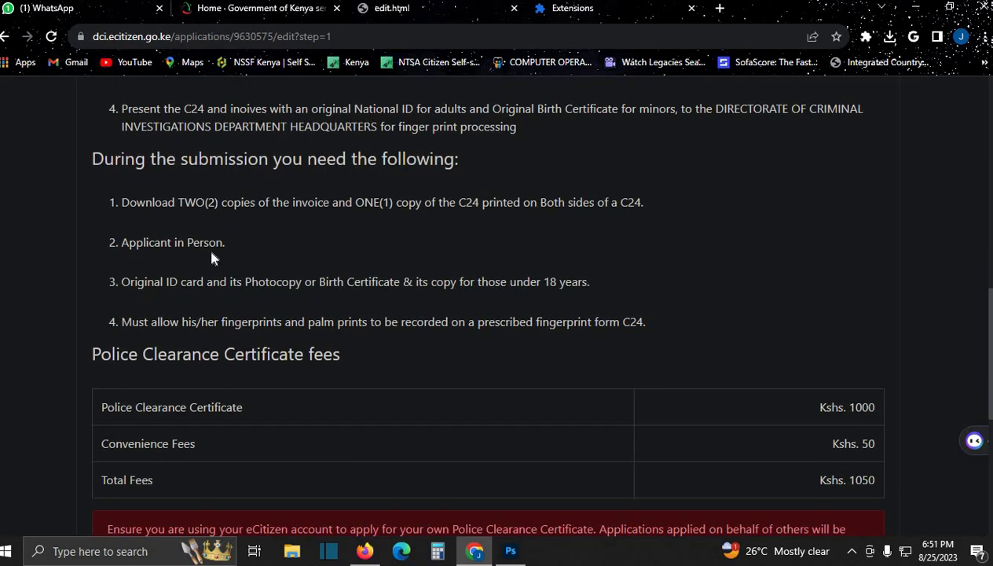
scroll(211, 258, down, 1)
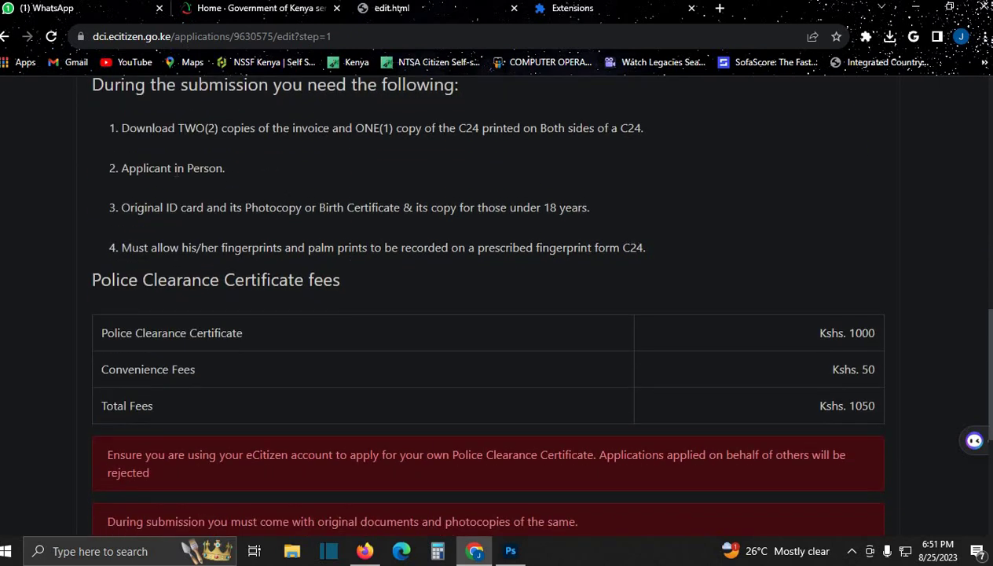
scroll(289, 296, down, 4)
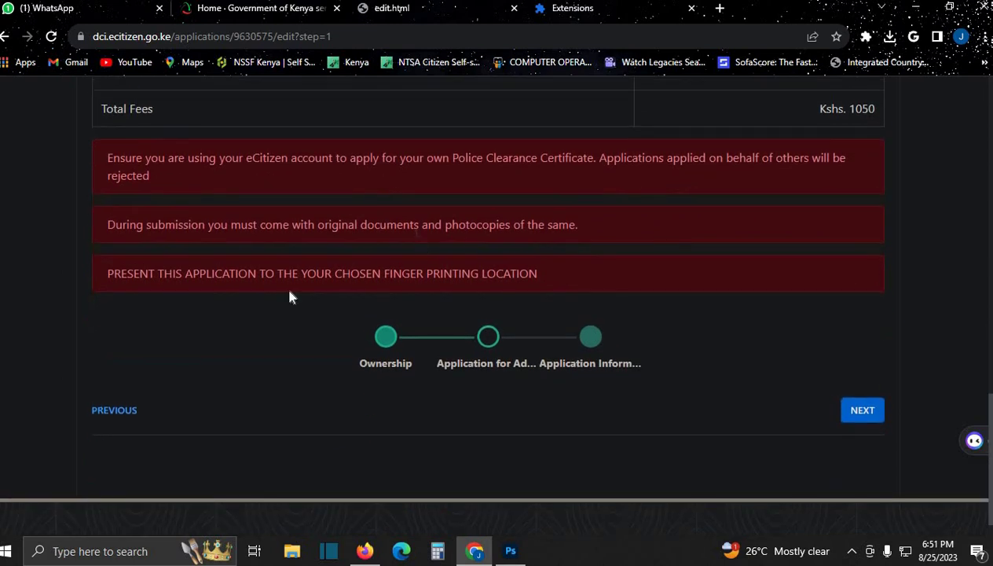
Step: Choose fingerprint area North Eastern and location Huduma Centre Wajir, then complete the application
click(866, 411)
scroll(798, 378, up, 3)
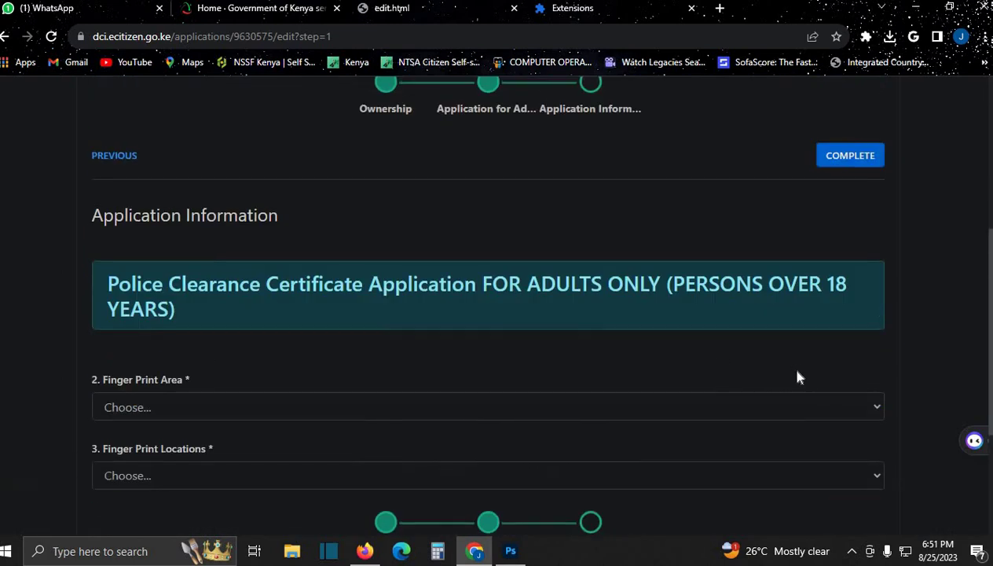
click(763, 415)
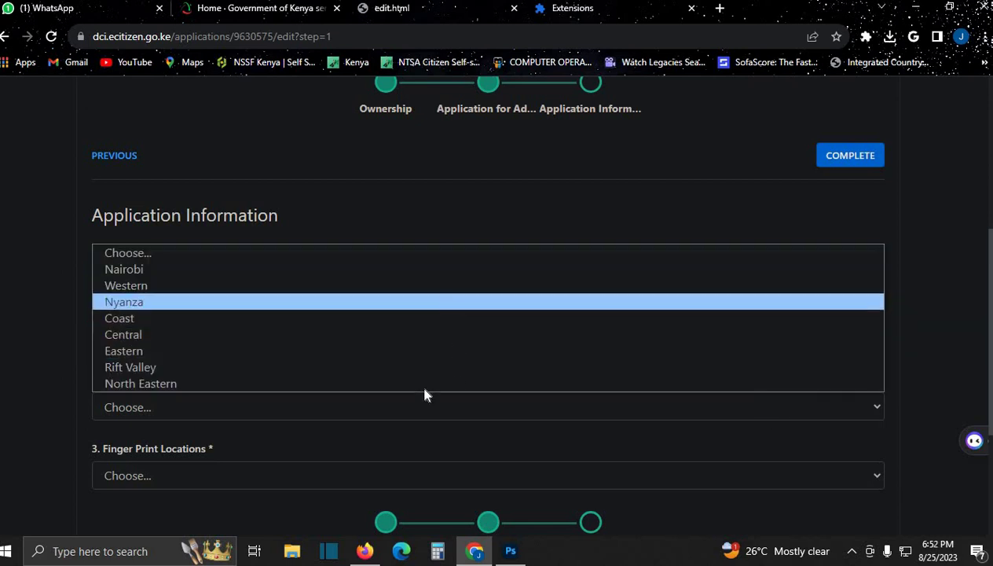
click(158, 385)
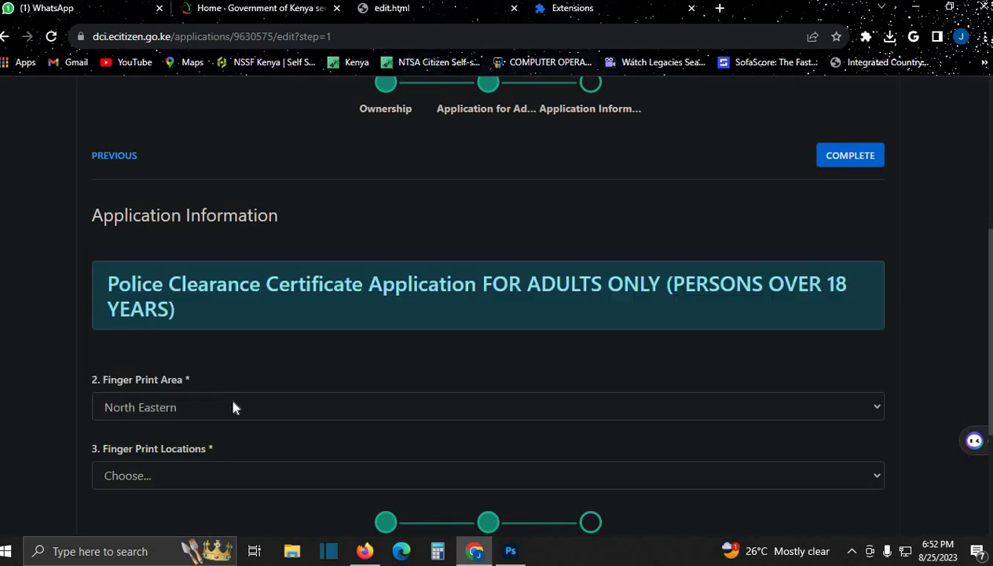
click(208, 483)
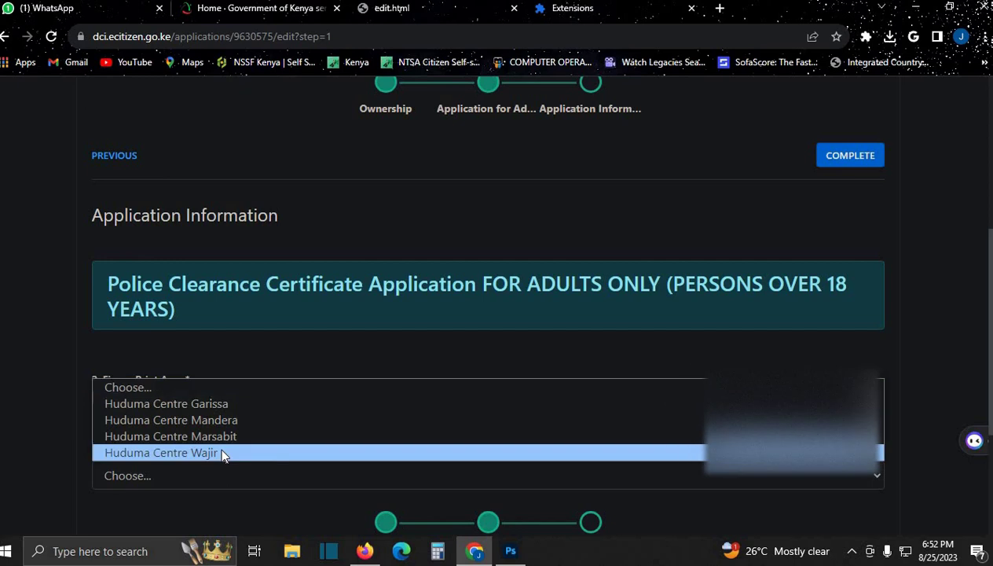
click(222, 454)
scroll(338, 436, down, 3)
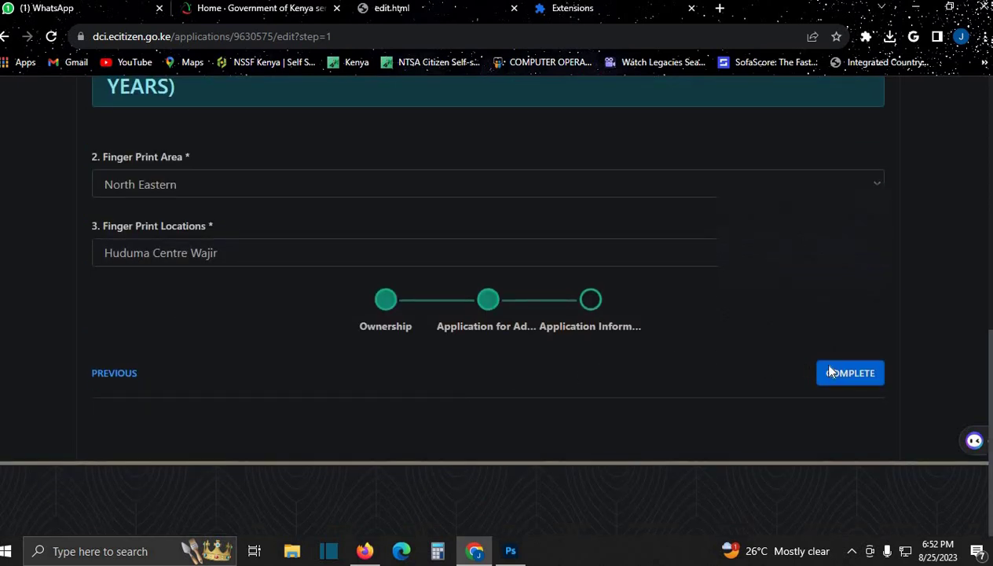
click(836, 372)
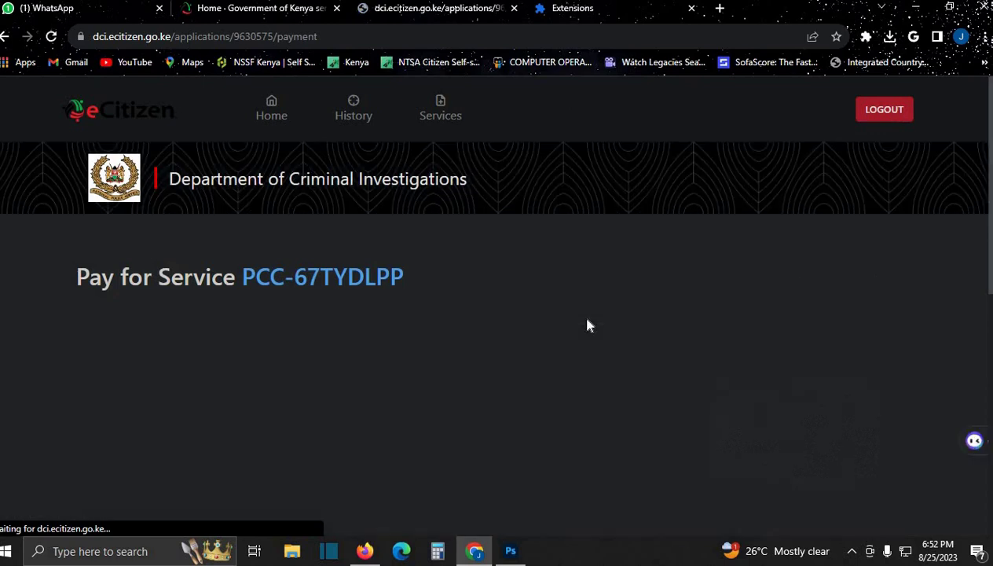
Step: Select Mpesa for the KES 1050 payment and place the cursor in the paying phone number field
scroll(443, 280, down, 2)
click(332, 260)
scroll(416, 269, down, 1)
click(224, 354)
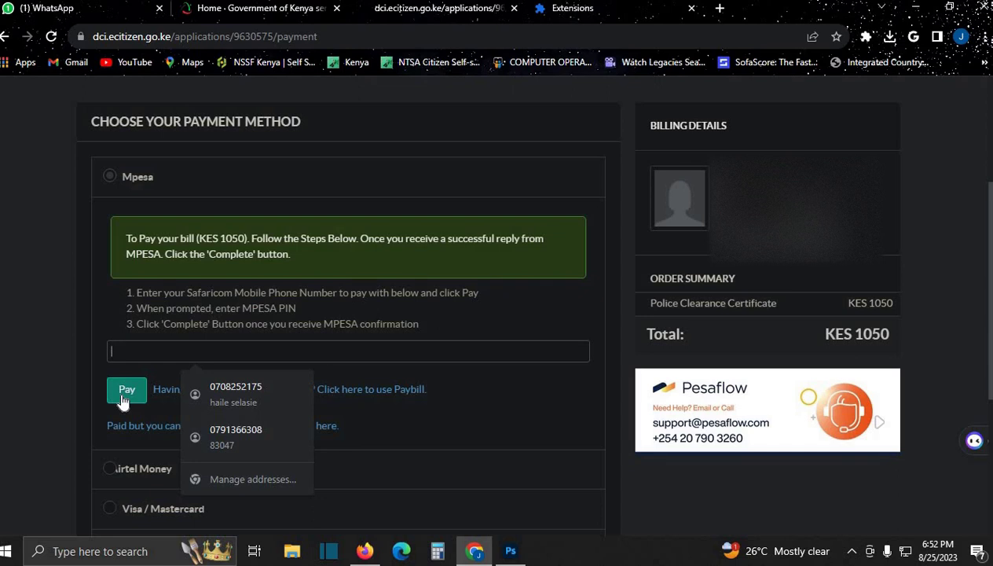
scroll(197, 369, up, 3)
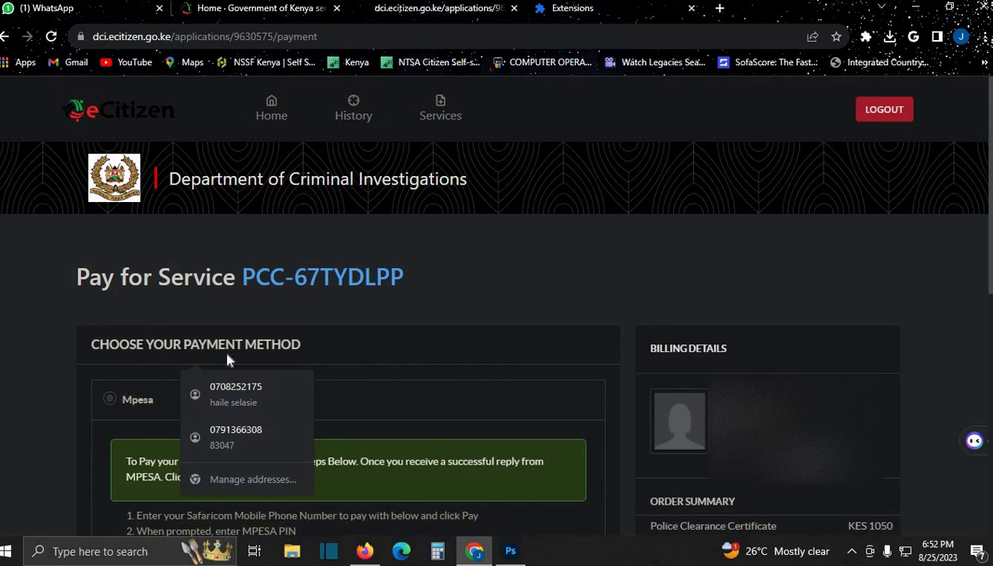
scroll(479, 311, down, 5)
scroll(478, 313, down, 1)
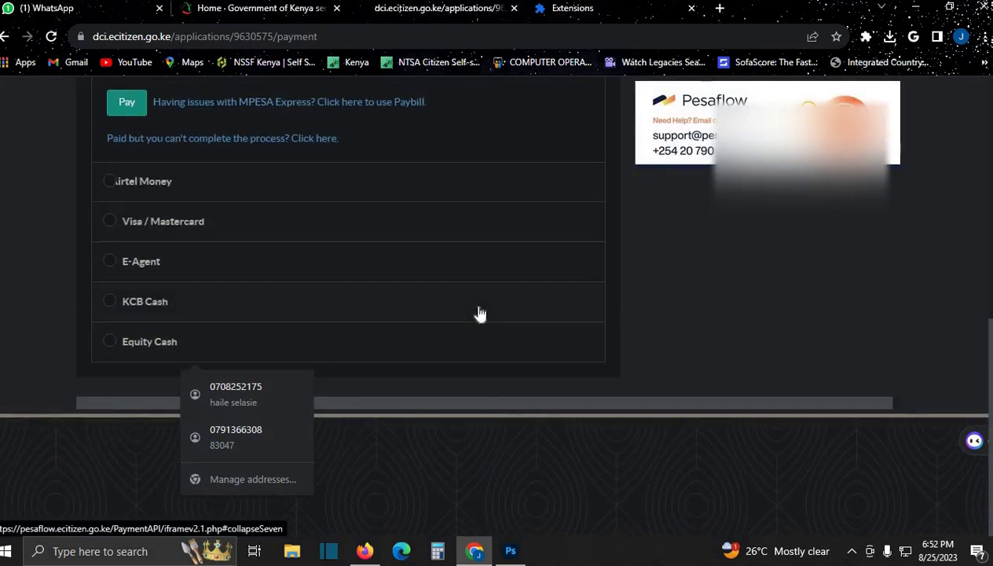